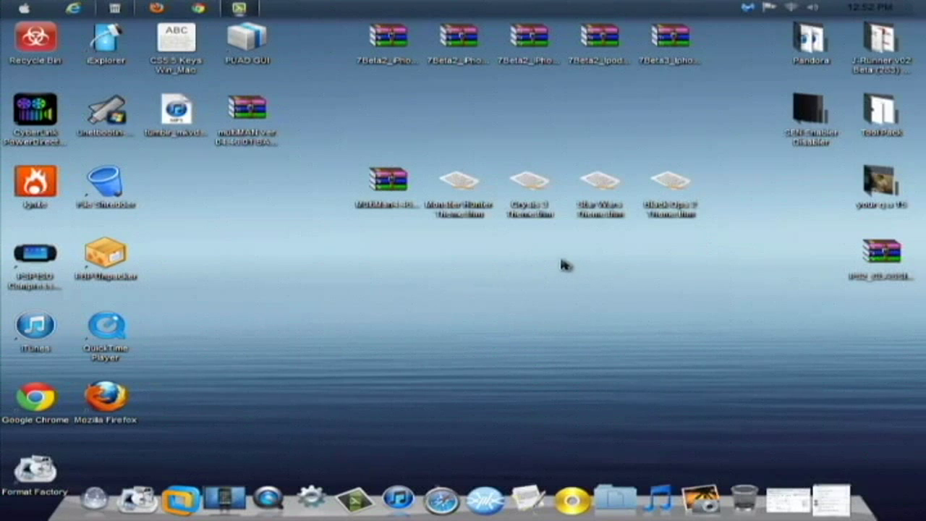
Reposition the theme pack archive icon beside the themes on the desktop.
{"action": "left_click", "coordinate": [386, 186]}
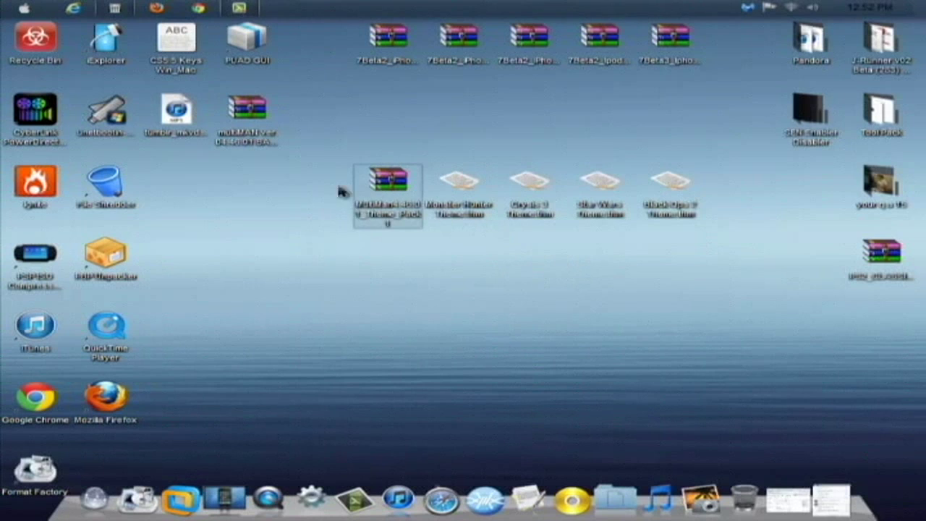
{"action": "left_click_drag", "start_coordinate": [324, 205], "coordinate": [312, 208]}
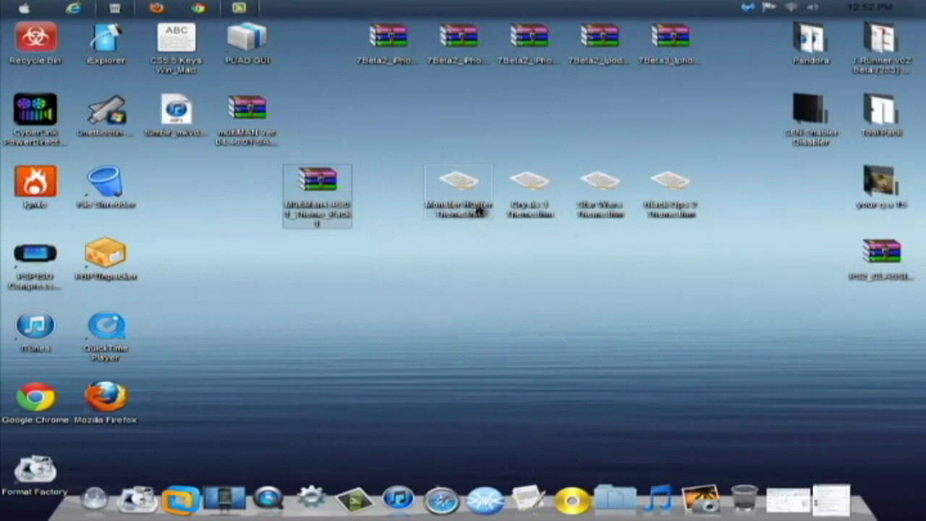
{"action": "mouse_move", "coordinate": [479, 210]}
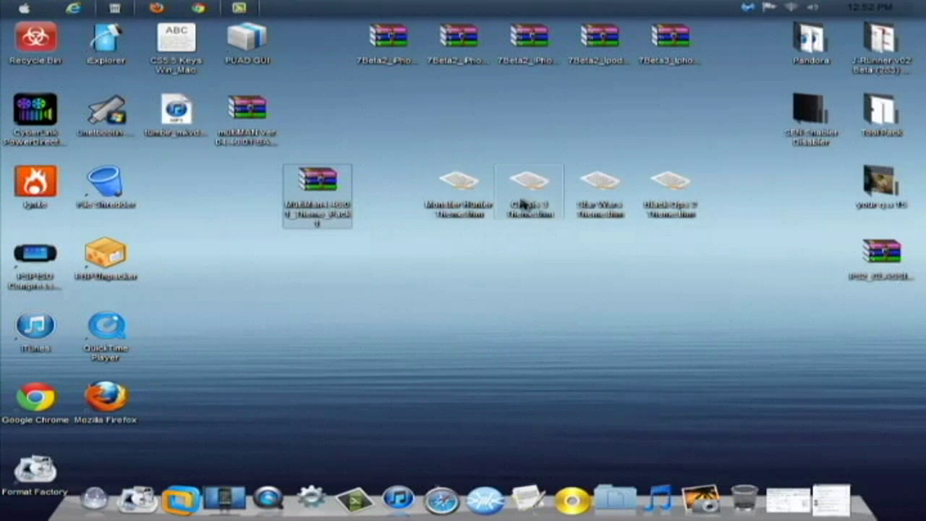
{"action": "mouse_move", "coordinate": [532, 193]}
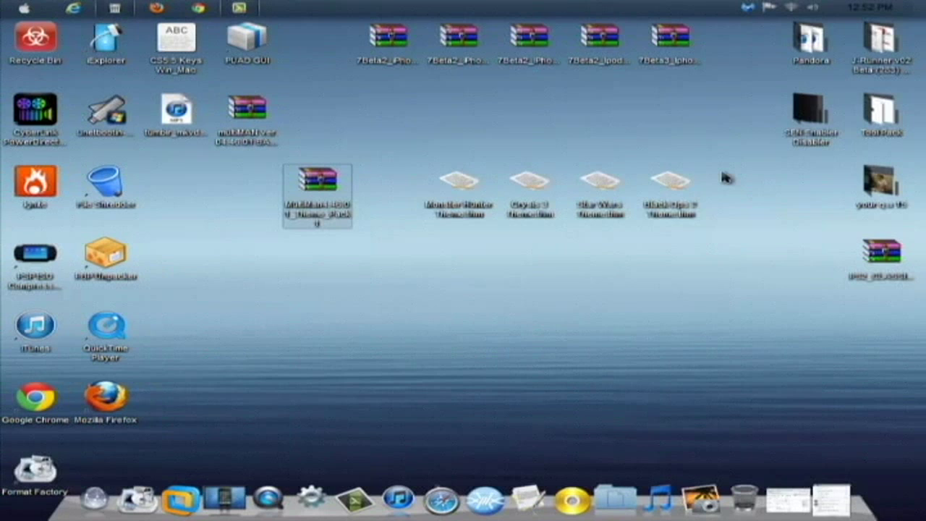
{"action": "left_click_drag", "start_coordinate": [321, 176], "coordinate": [392, 176]}
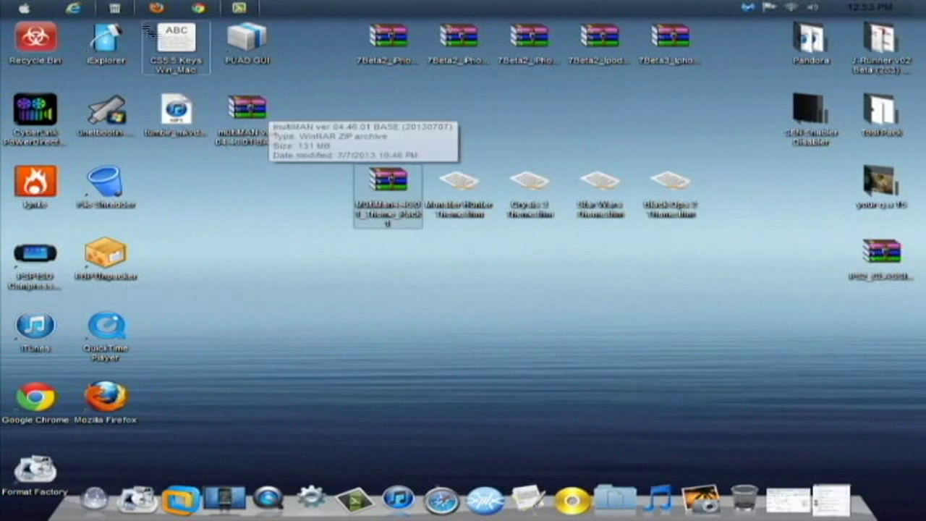
Open the Theme folder on USB20FD (R:) in Explorer, keeping the current color scheme.
{"action": "left_click", "coordinate": [120, 7]}
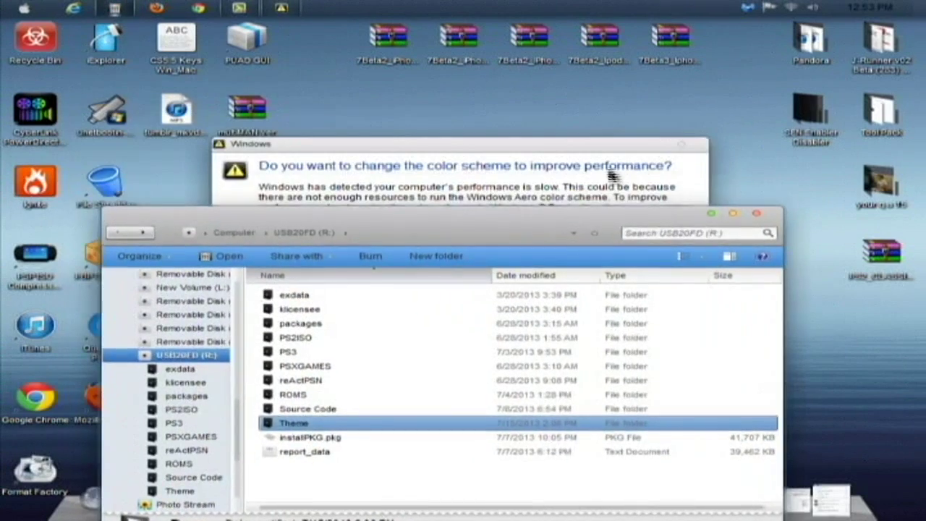
{"action": "left_click", "coordinate": [430, 318]}
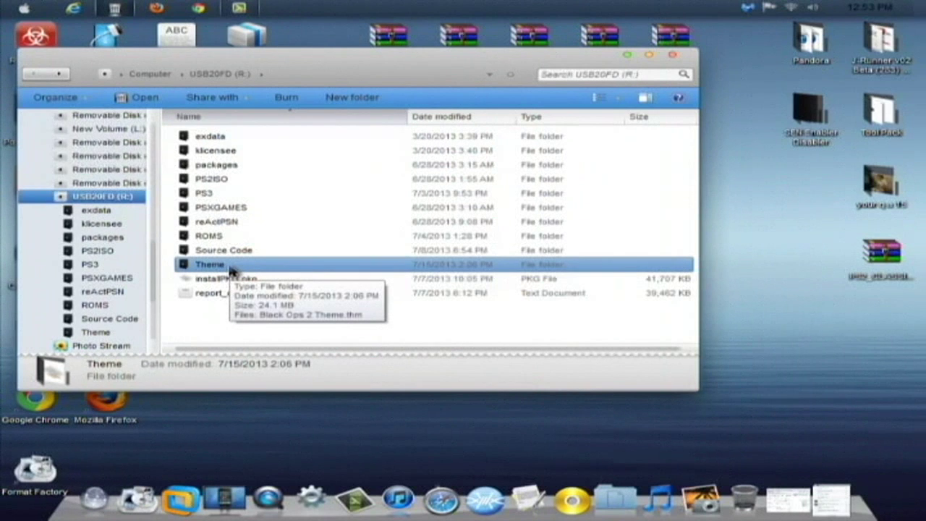
{"action": "double_click", "coordinate": [229, 268]}
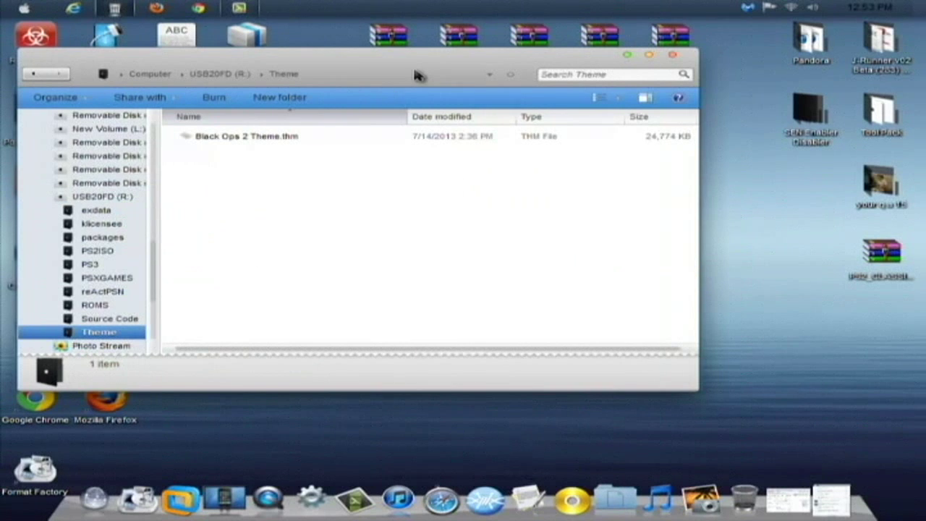
Copy the Monster Hunter, Crysis 3 and Star Wars .thm files from the desktop into Theme.
{"action": "left_click_drag", "start_coordinate": [427, 89], "coordinate": [466, 259]}
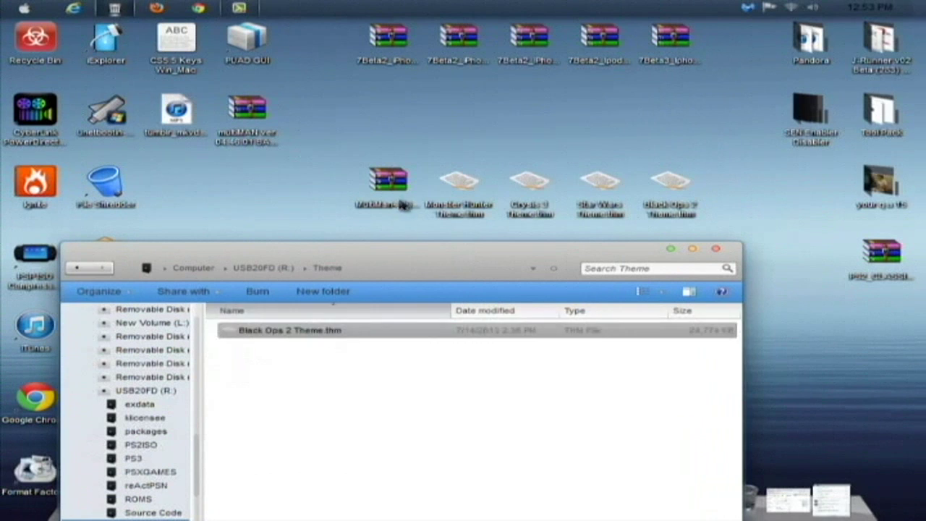
{"action": "left_click_drag", "start_coordinate": [458, 227], "coordinate": [320, 413]}
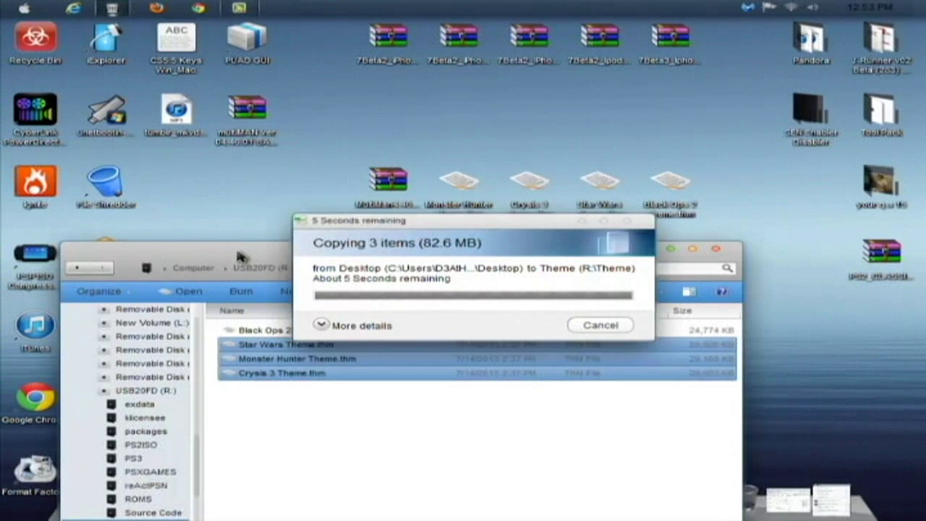
{"action": "left_click_drag", "start_coordinate": [241, 257], "coordinate": [272, 78]}
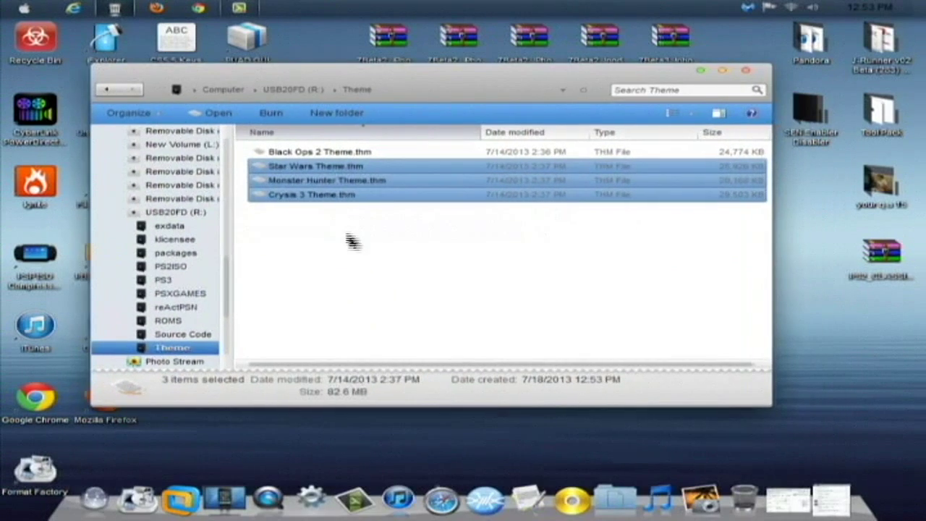
{"action": "left_click", "coordinate": [340, 289]}
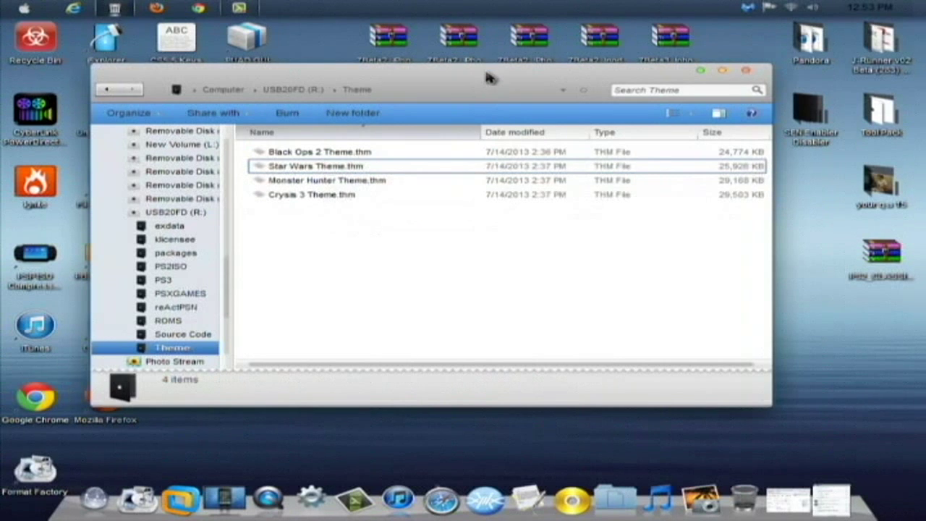
{"action": "left_click_drag", "start_coordinate": [490, 76], "coordinate": [486, 134]}
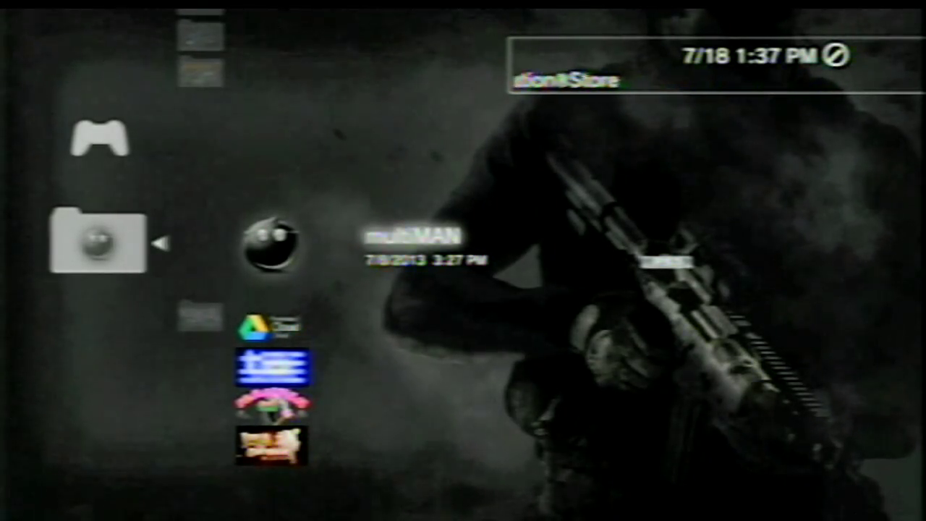
Start multiMAN from the Game column on the XMB.
{"action": "key", "text": "Return"}
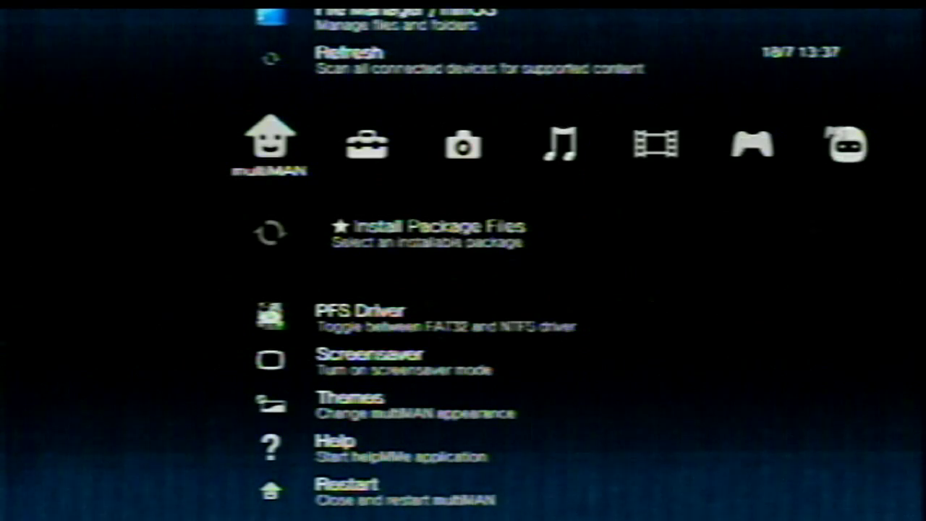
Open File Manager / mmOS from the multiMAN menu to list the connected drives.
{"action": "key", "text": "Up"}
{"action": "key", "text": "Up"}
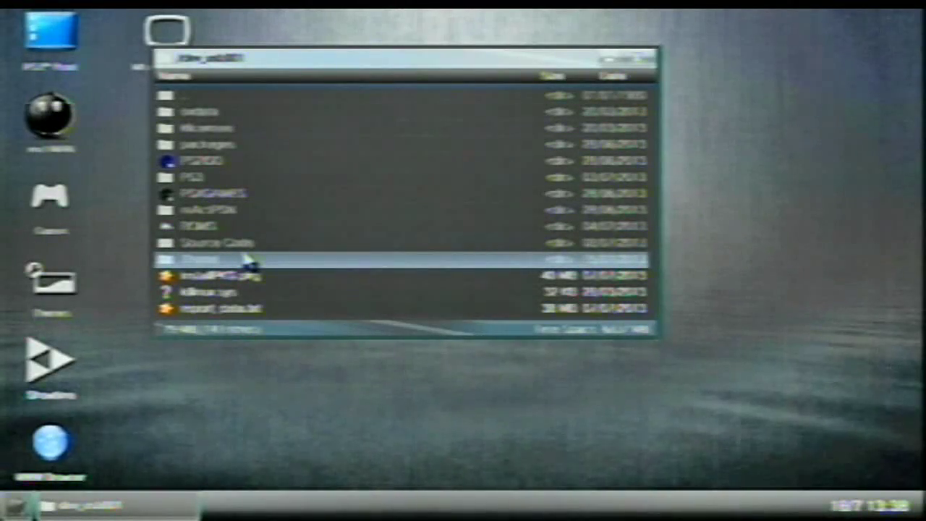
Select the Black Ops 2, Crysis 3, Monster Hunter and Star Wars themes in dev_usb000/Theme and copy them.
{"action": "left_click", "coordinate": [246, 260]}
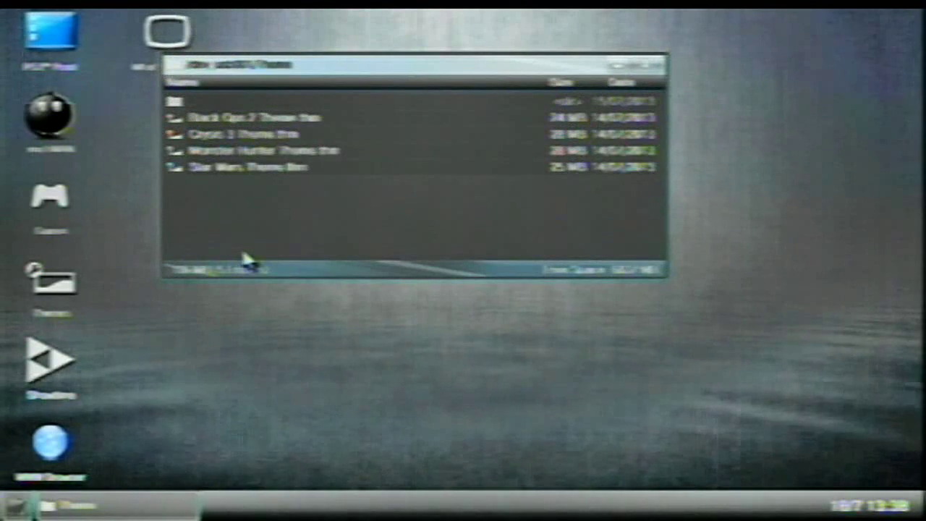
{"action": "left_click", "coordinate": [239, 122]}
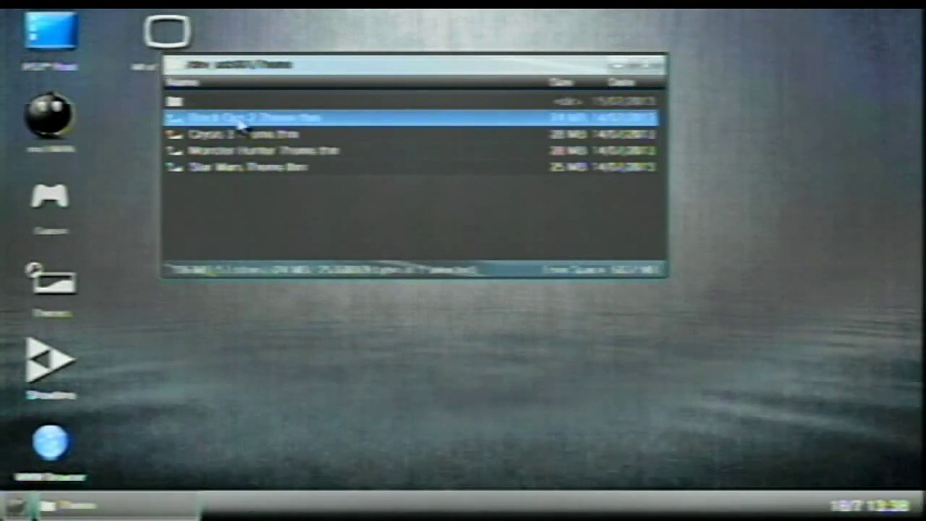
{"action": "left_click", "coordinate": [242, 134], "text": "ctrl"}
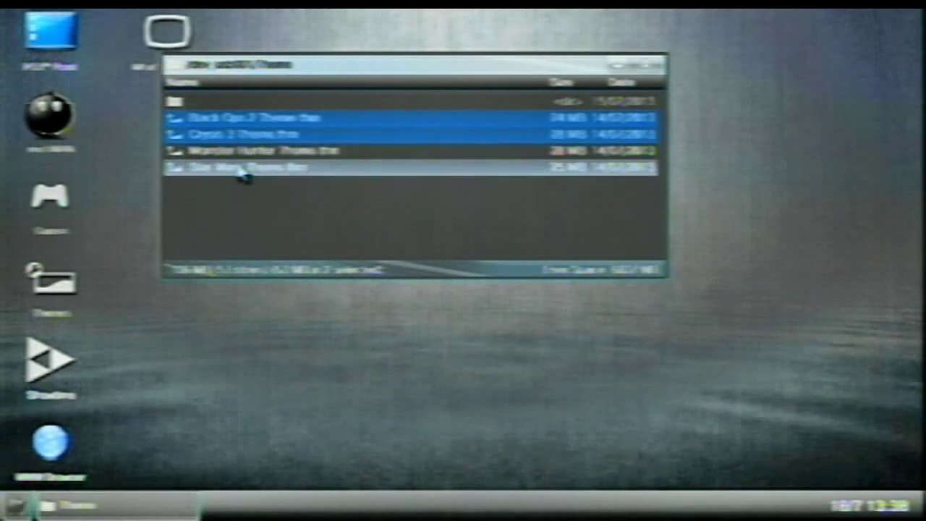
{"action": "left_click", "coordinate": [241, 152], "text": "ctrl"}
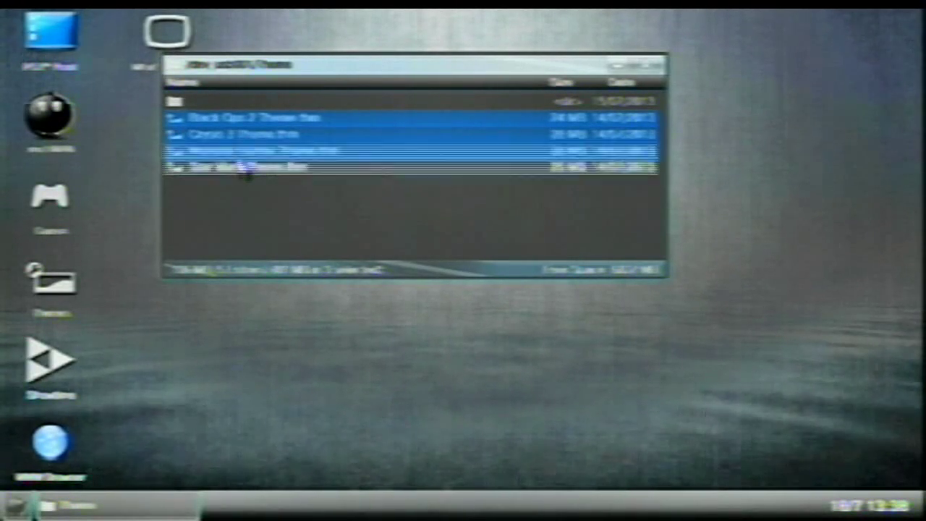
{"action": "left_click", "coordinate": [243, 169], "text": "ctrl"}
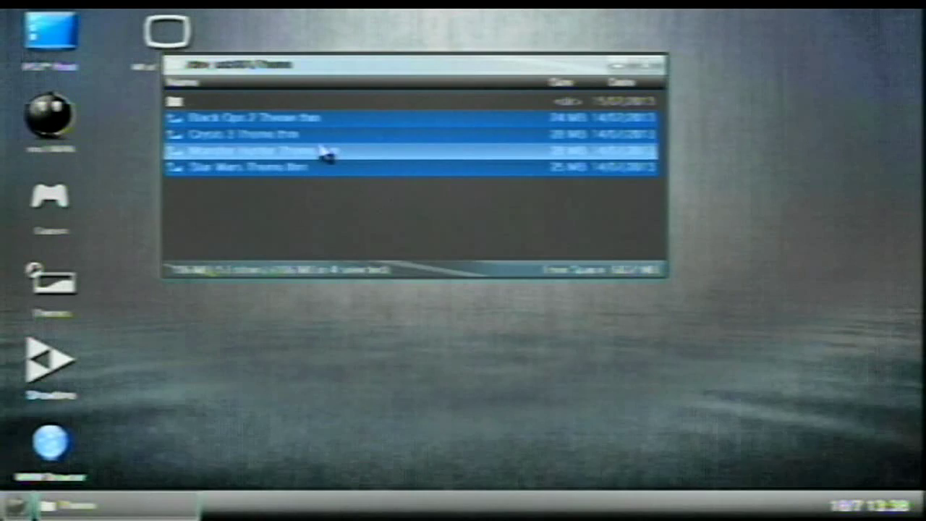
{"action": "right_click", "coordinate": [326, 155]}
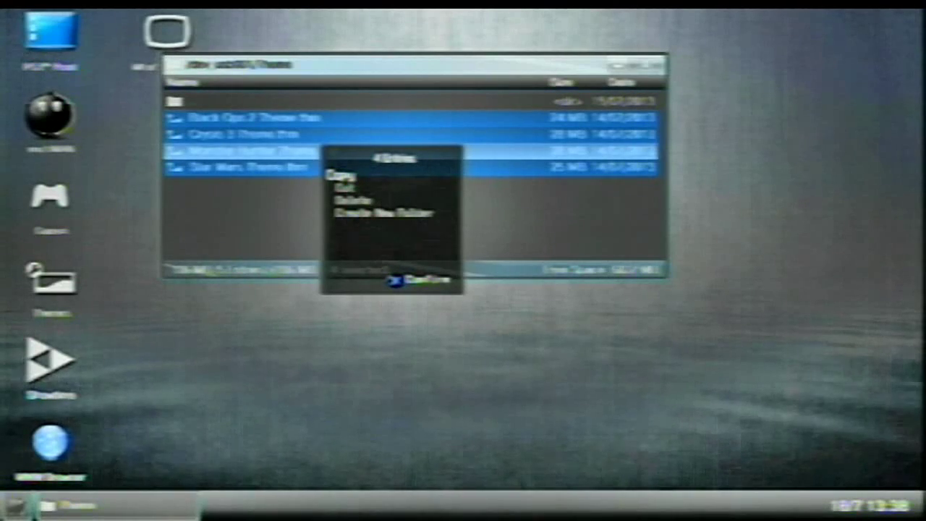
{"action": "key", "text": "Return"}
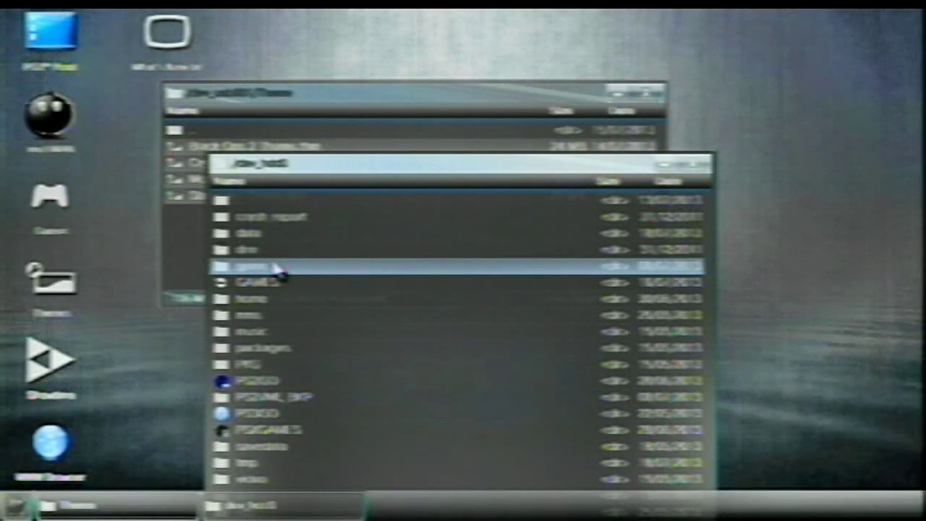
Open dev_hdd0/game and go into multiMAN's title folder.
{"action": "double_click", "coordinate": [276, 267]}
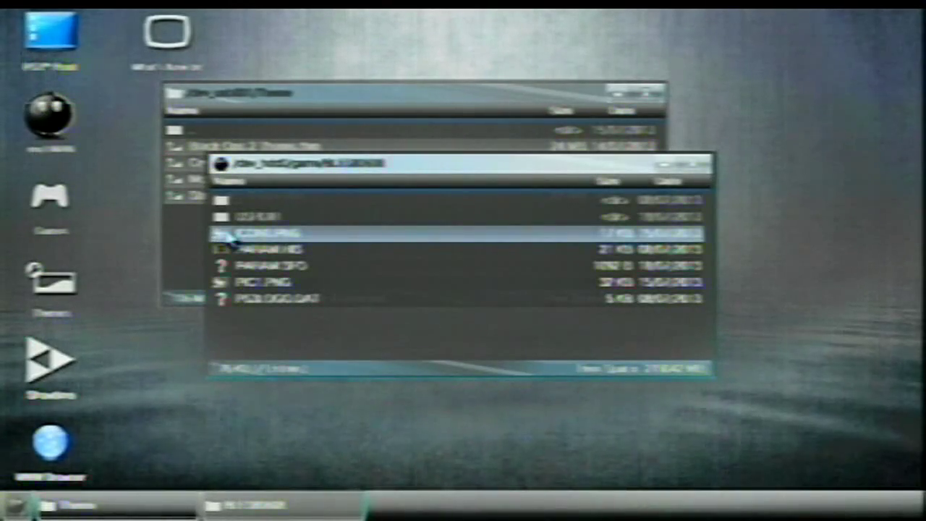
Check the four .thm files in USRDIR/themes, then close both file manager windows.
{"action": "double_click", "coordinate": [234, 216]}
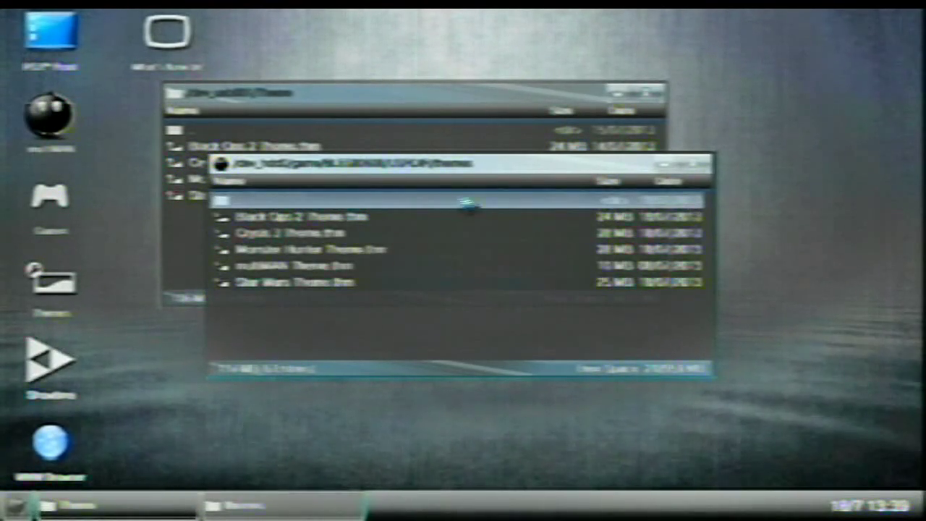
{"action": "left_click", "coordinate": [703, 166]}
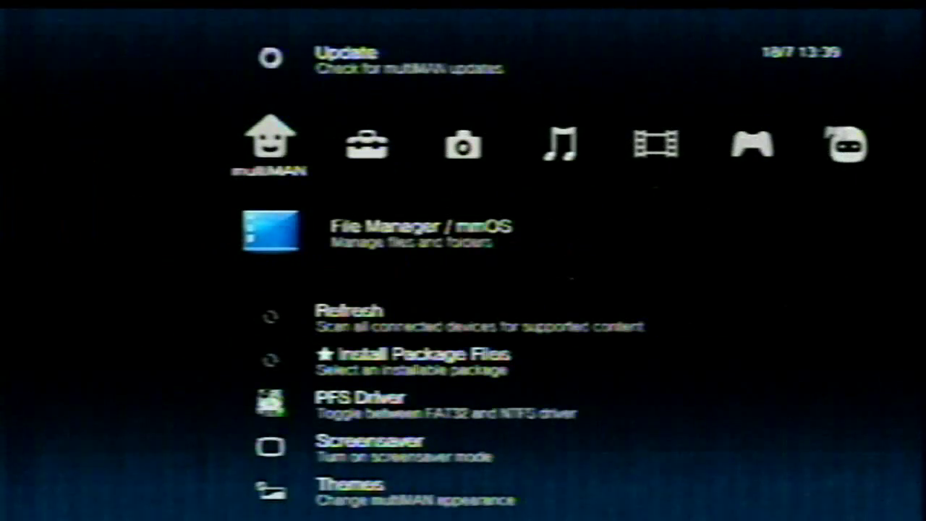
Open Themes in the multiMAN column and pick the Black Ops 2 Theme.
{"action": "key", "text": "Down"}
{"action": "key", "text": "Down"}
{"action": "key", "text": "Down"}
{"action": "key", "text": "Down"}
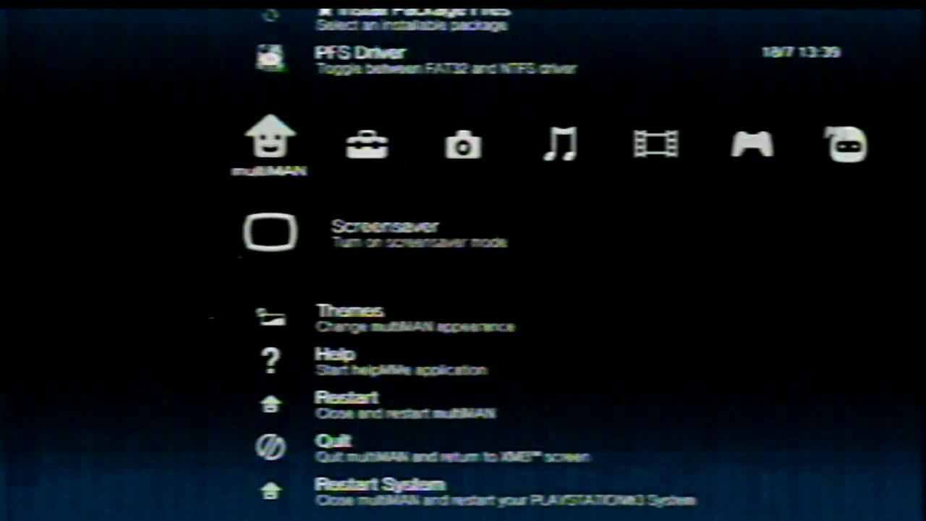
{"action": "key", "text": "Down"}
{"action": "key", "text": "Return"}
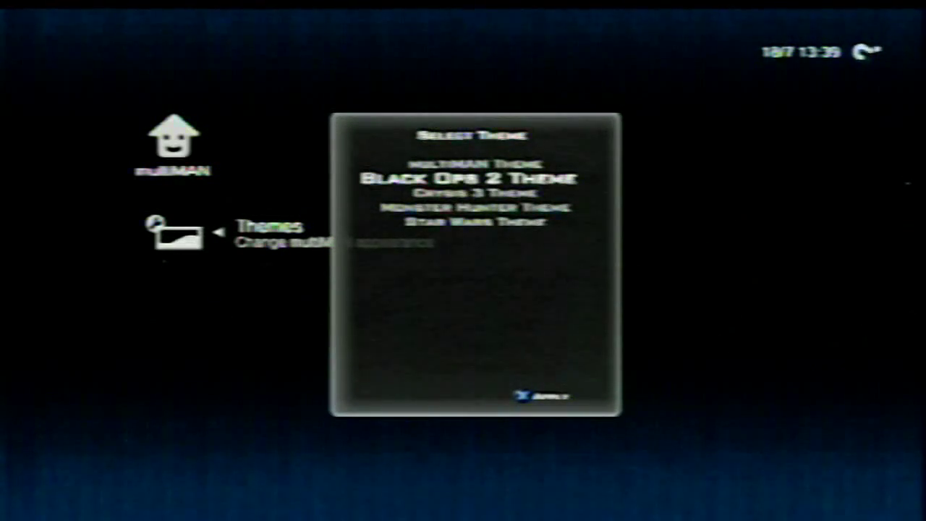
{"action": "key", "text": "Down"}
{"action": "key", "text": "Down"}
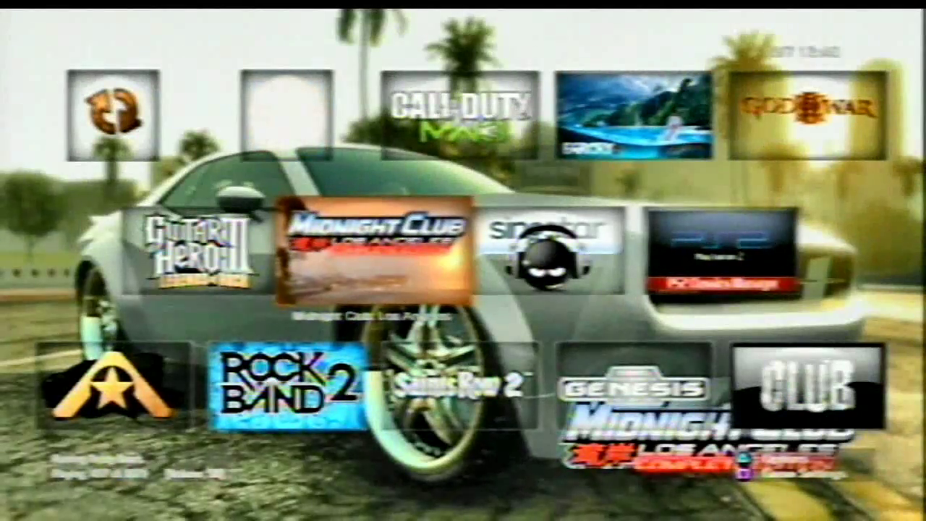
Cycle the Black Ops 2 look through the display modes to the cover grid.
{"action": "key", "text": "Page_Down"}
{"action": "key", "text": "Page_Down"}
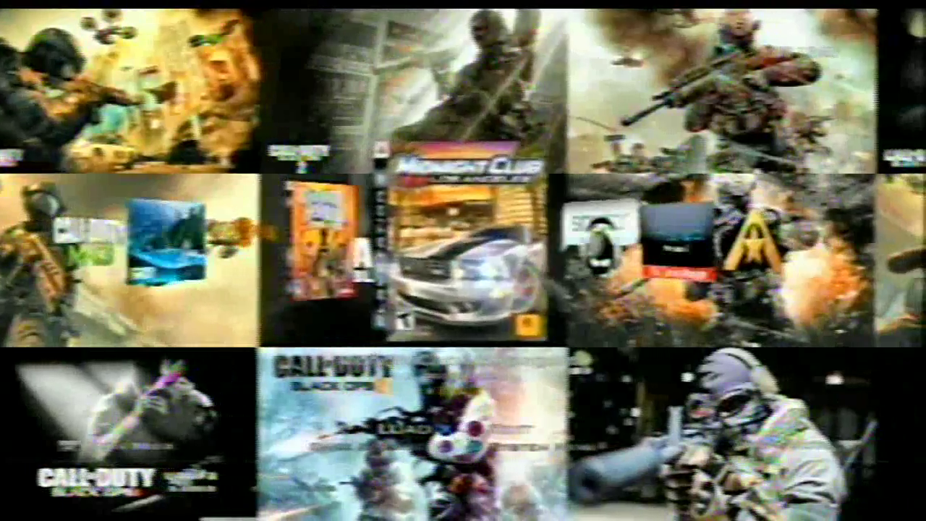
{"action": "key", "text": "Page_Down"}
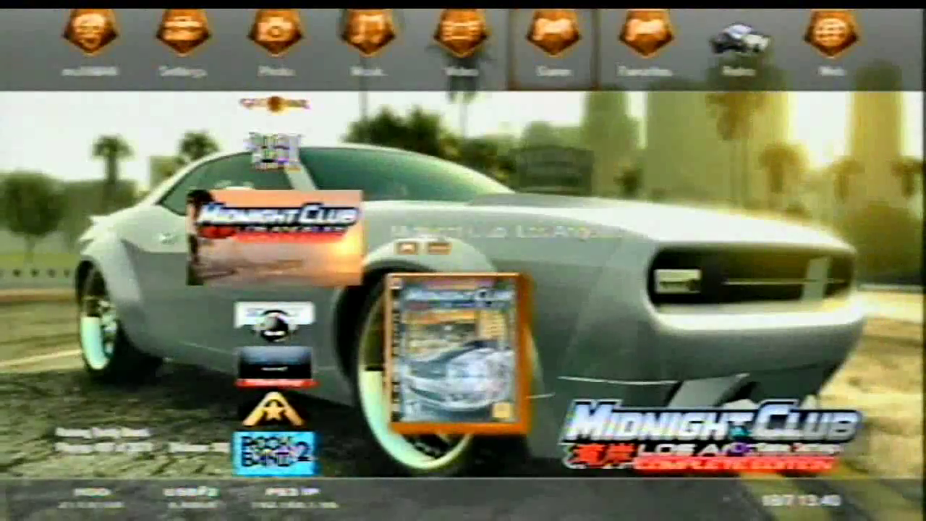
{"action": "key", "text": "Page_Down"}
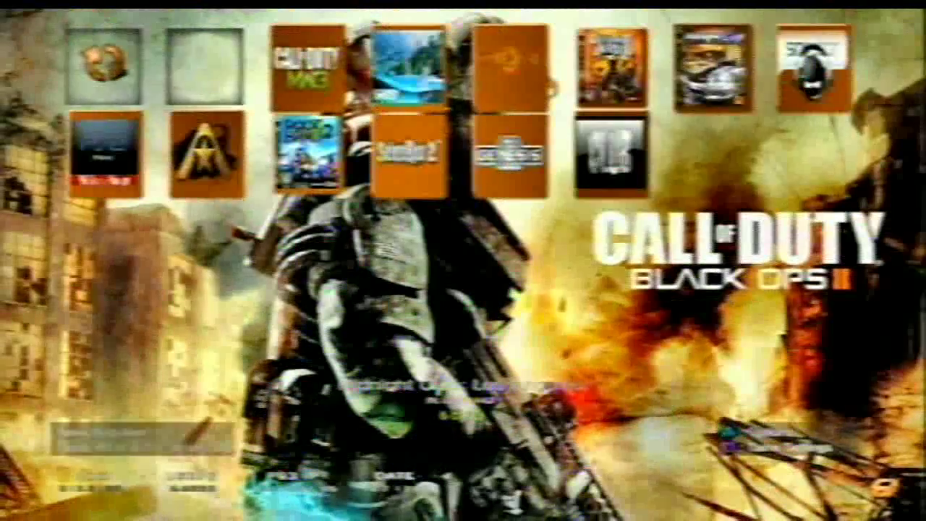
{"action": "key", "text": "Page_Down"}
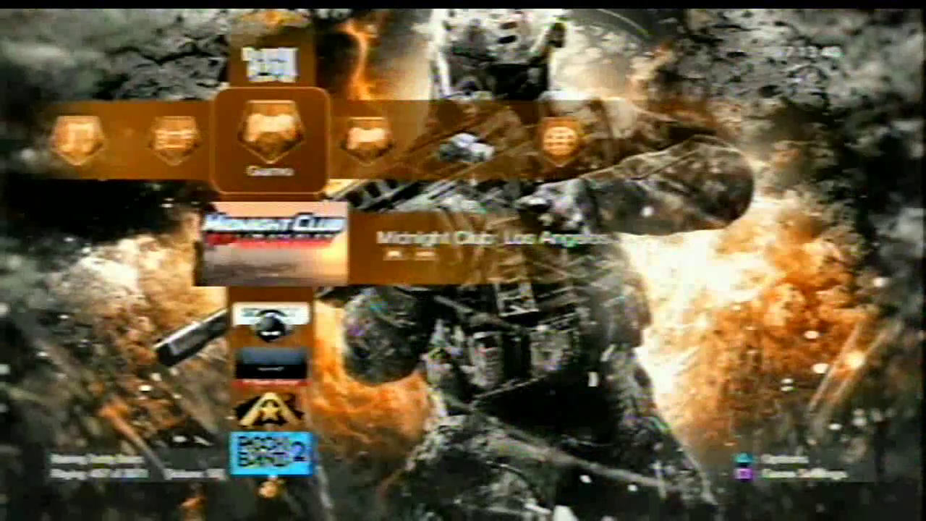
Return to the multiMAN column and reopen the Themes list.
{"action": "key", "text": "Left"}
{"action": "key", "text": "Left"}
{"action": "key", "text": "Left"}
{"action": "key", "text": "Left"}
{"action": "key", "text": "Left"}
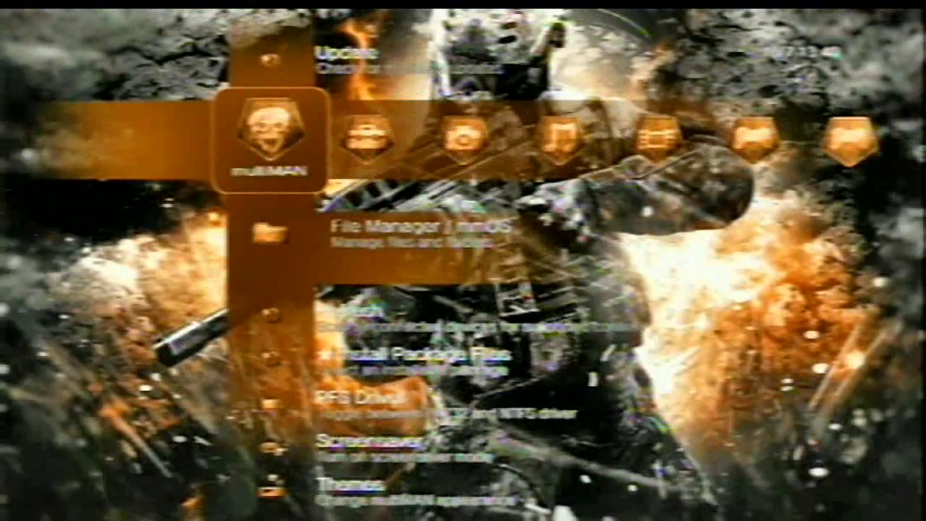
{"action": "key", "text": "Down"}
{"action": "key", "text": "Down"}
{"action": "key", "text": "Down"}
{"action": "key", "text": "Down"}
{"action": "key", "text": "Down"}
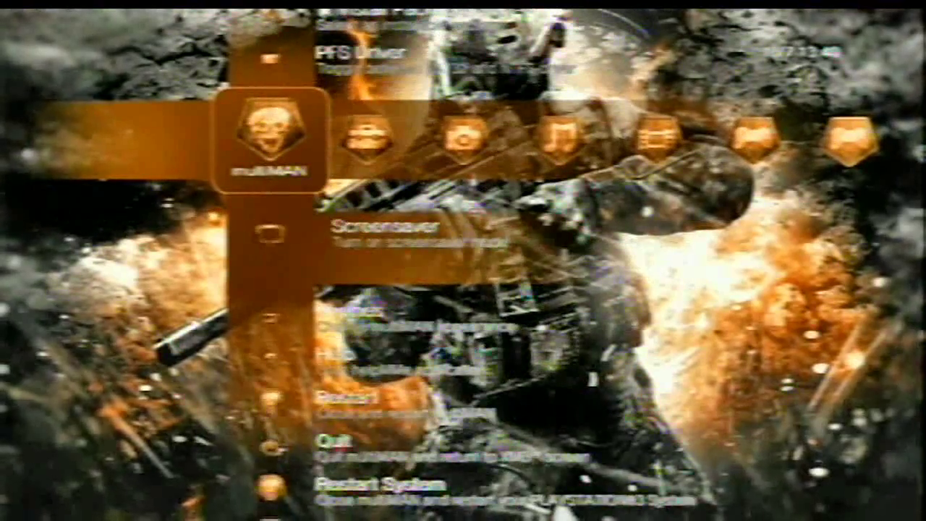
{"action": "key", "text": "Return"}
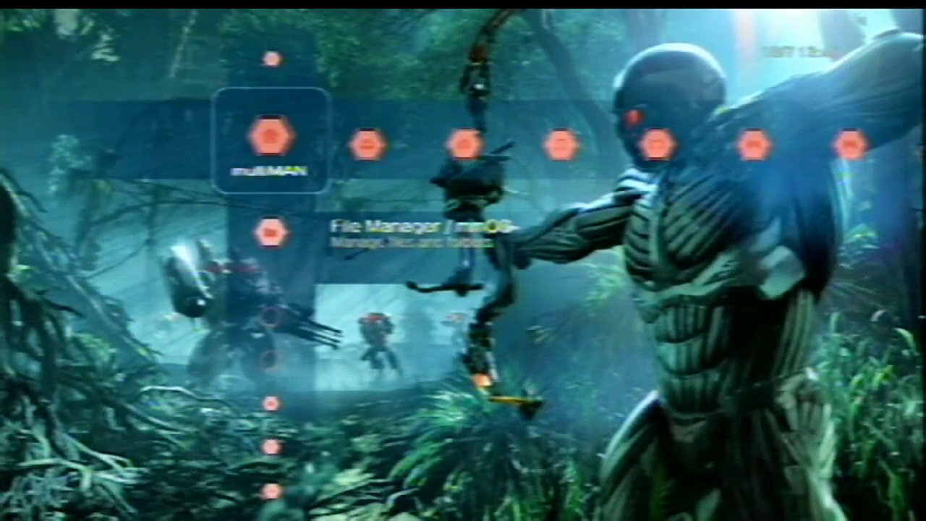
Apply Crysis 3, view it in the cover grid, then reopen multiMAN > Themes.
{"action": "key", "text": "Escape"}
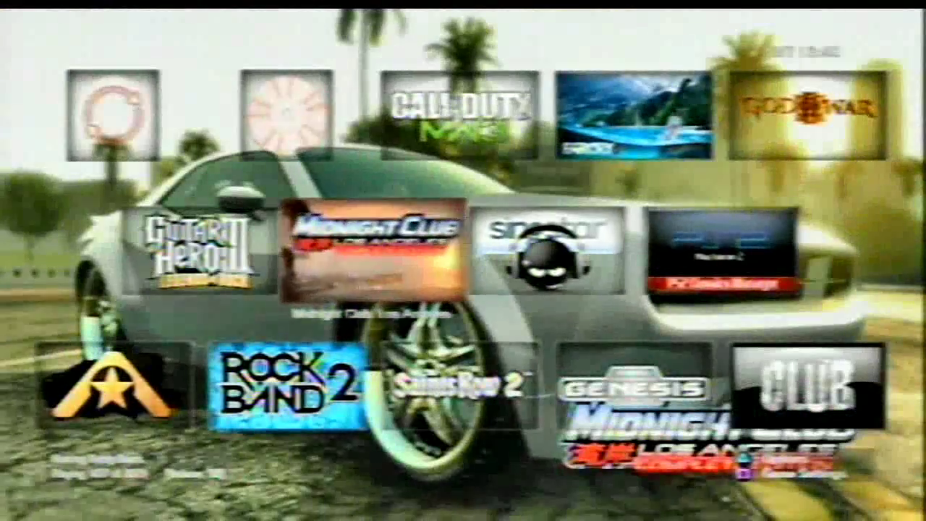
{"action": "key", "text": "Escape"}
{"action": "key", "text": "Left"}
{"action": "key", "text": "Left"}
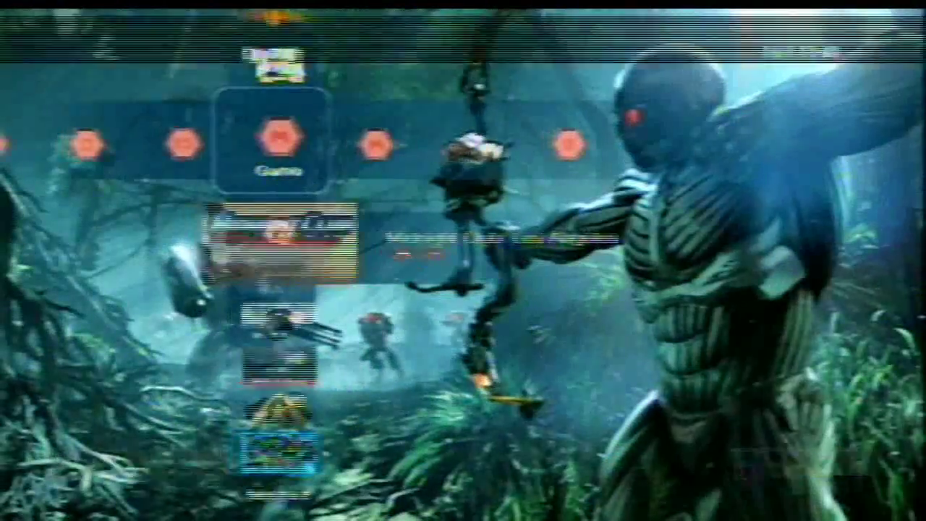
{"action": "key", "text": "Right"}
{"action": "key", "text": "Right"}
{"action": "key", "text": "Right"}
{"action": "key", "text": "Right"}
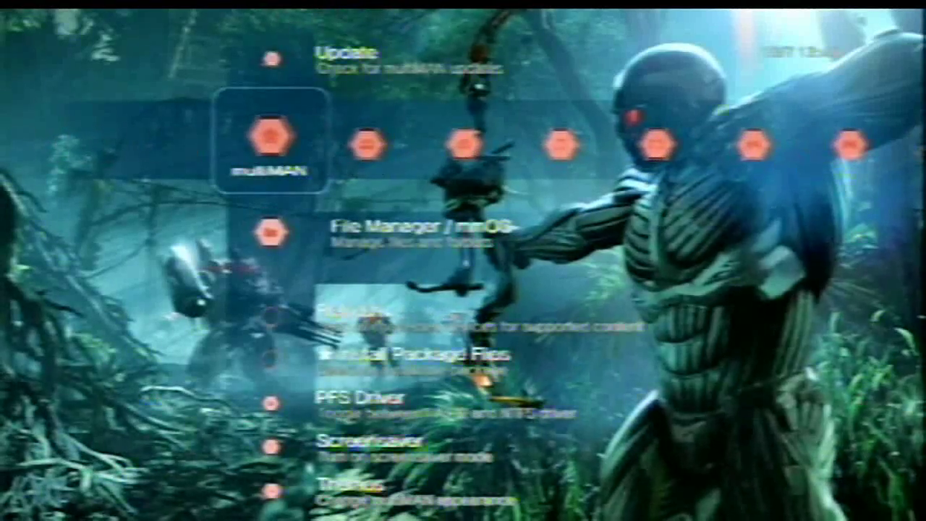
{"action": "key", "text": "Down"}
{"action": "key", "text": "Down"}
{"action": "key", "text": "Down"}
{"action": "key", "text": "Down"}
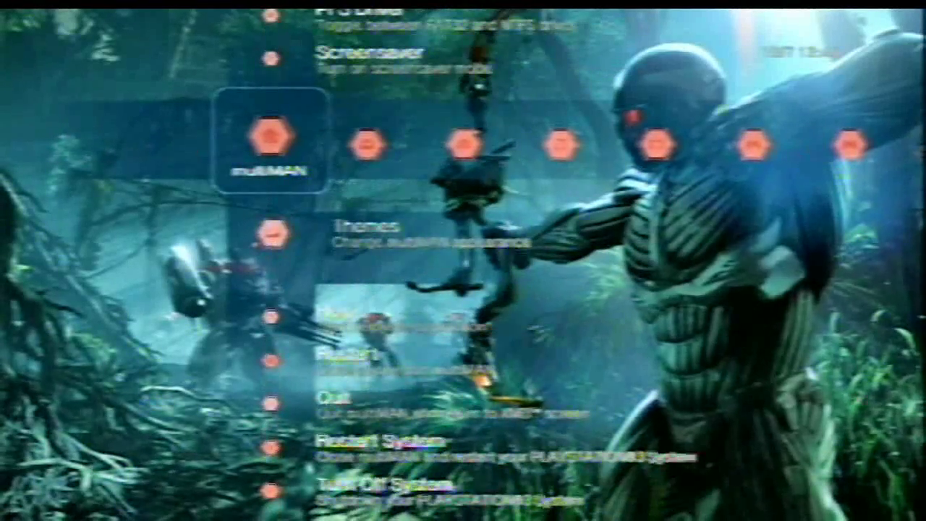
{"action": "key", "text": "Return"}
{"action": "key", "text": "Down"}
{"action": "key", "text": "Down"}
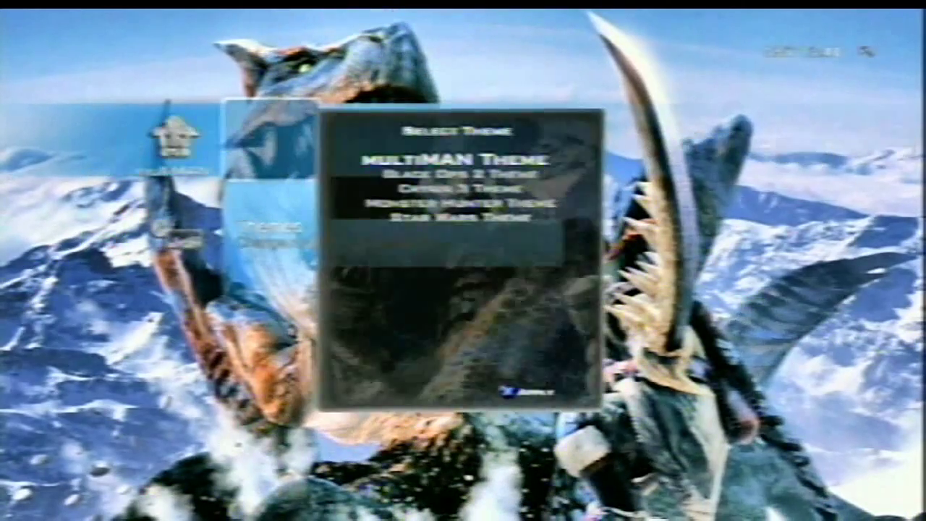
Apply the Monster Hunter Theme, then switch to the Star Wars Theme.
{"action": "key", "text": "Down"}
{"action": "key", "text": "Down"}
{"action": "key", "text": "Down"}
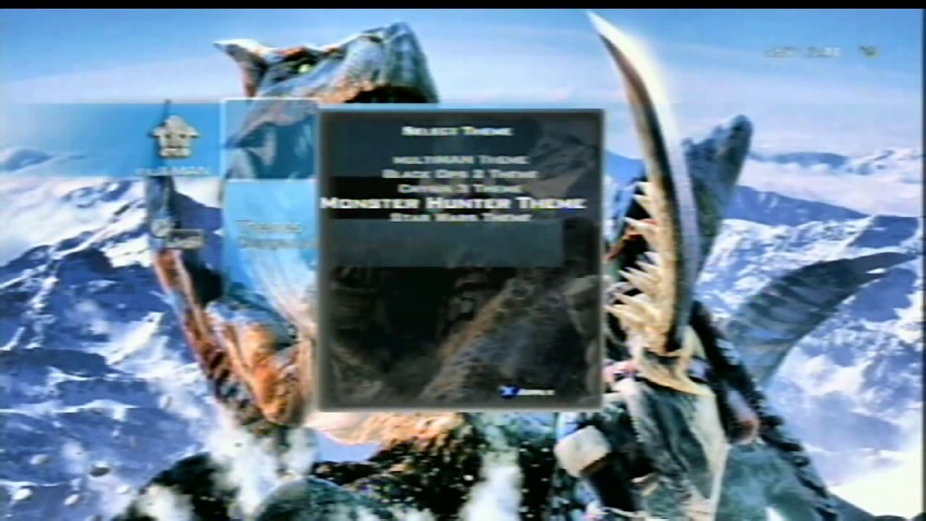
{"action": "key", "text": "Down"}
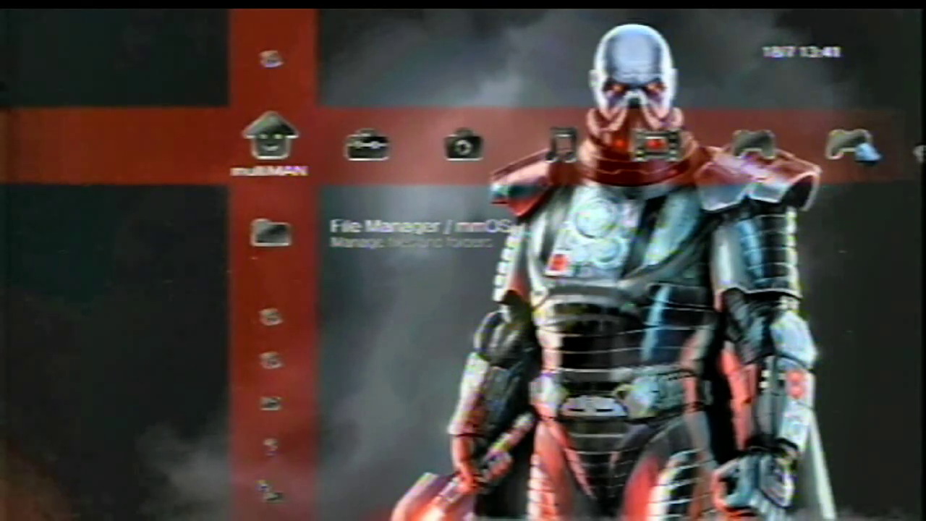
Scroll down the multiMAN item list toward Themes under the Star Wars theme.
{"action": "key", "text": "Down"}
{"action": "key", "text": "Down"}
{"action": "key", "text": "Down"}
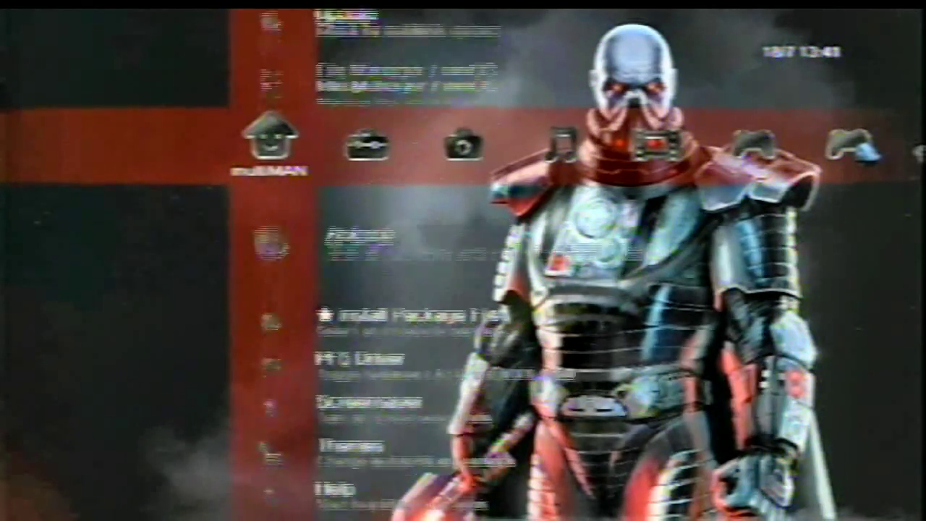